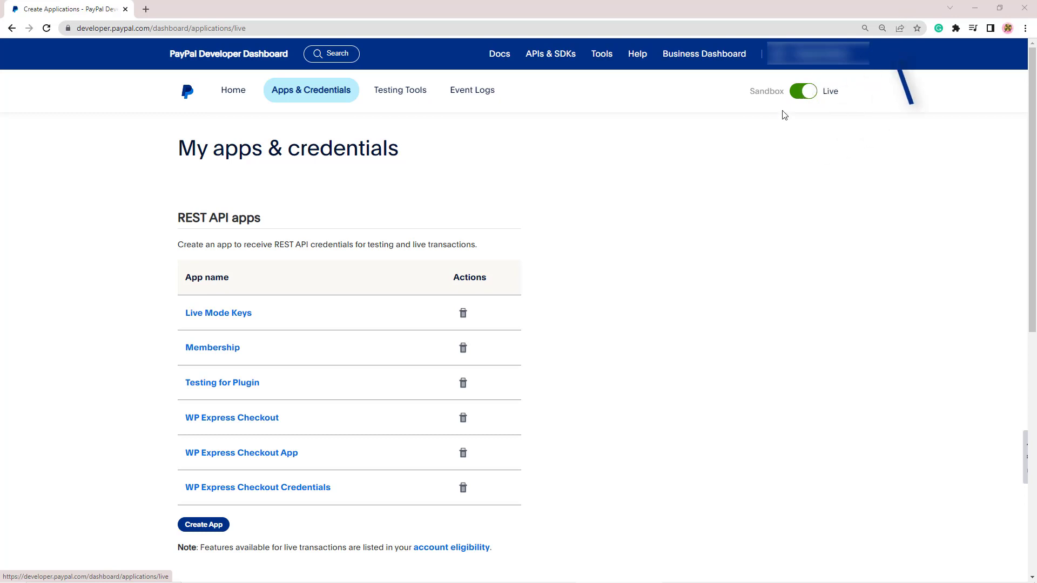
# - Create a new live REST API app named "WP Express Checkout Tutorial Credentials"
pyautogui.click(210, 528)
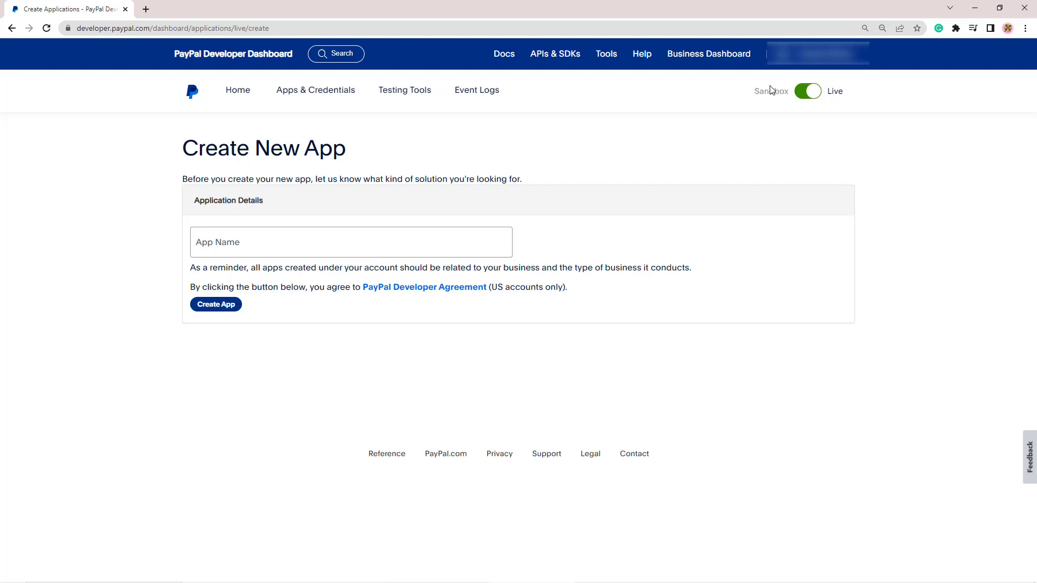
pyautogui.click(367, 242)
pyautogui.write('WP Express Checkout Tutorial Credentials')
pyautogui.click(132, 280)
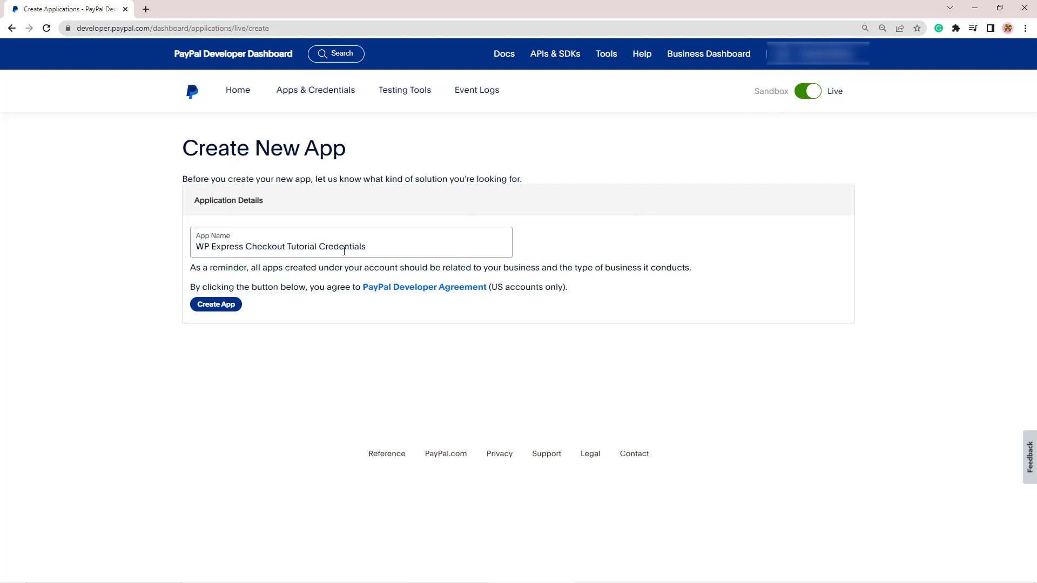
pyautogui.click(231, 308)
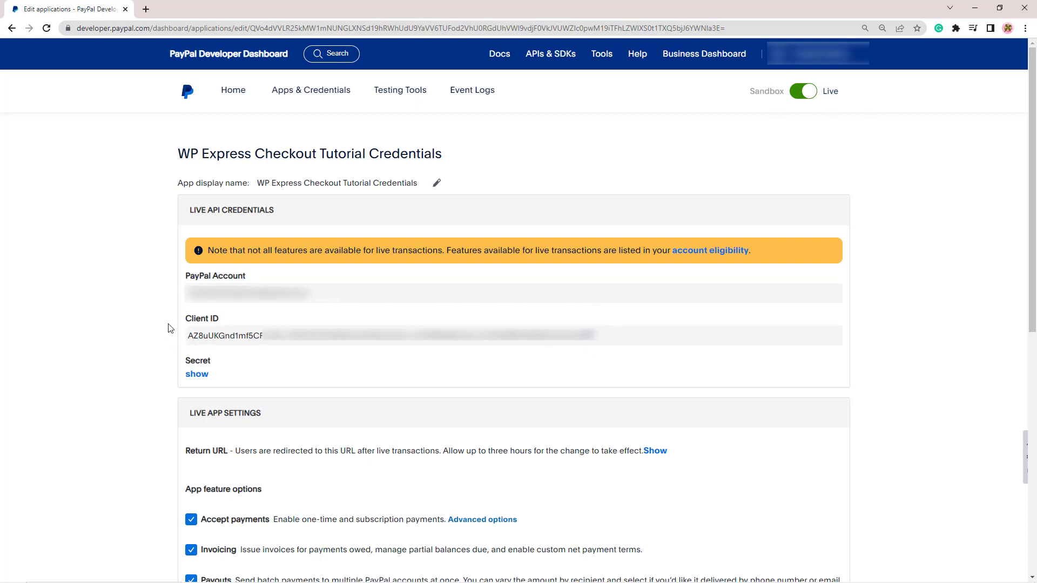
# - Reveal the live app's secret under its API credentials
pyautogui.moveTo(186, 317); pyautogui.dragTo(222, 319)
pyautogui.click(224, 323)
pyautogui.moveTo(186, 359); pyautogui.dragTo(223, 363)
pyautogui.click(220, 364)
pyautogui.click(197, 375)
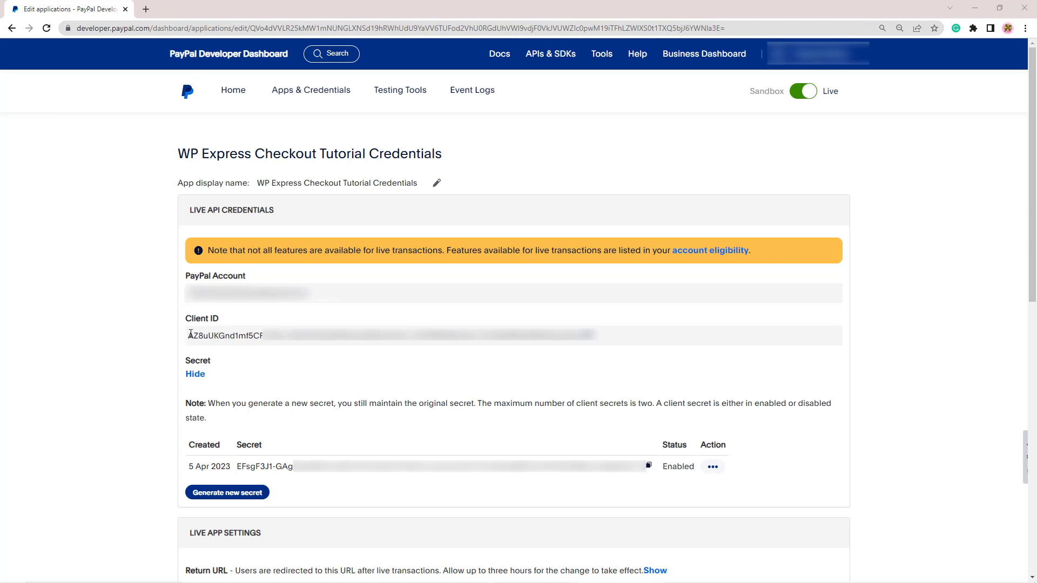
# - Copy the live Client ID and switch to the WP Express Checkout settings tab
pyautogui.moveTo(188, 335); pyautogui.dragTo(591, 344)
pyautogui.rightClick(530, 332)
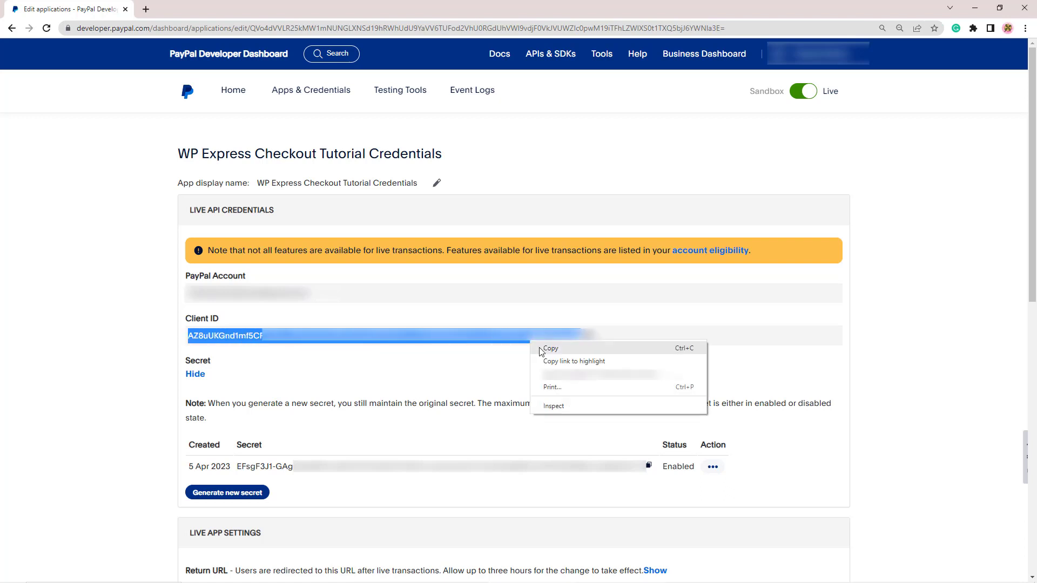
pyautogui.click(540, 348)
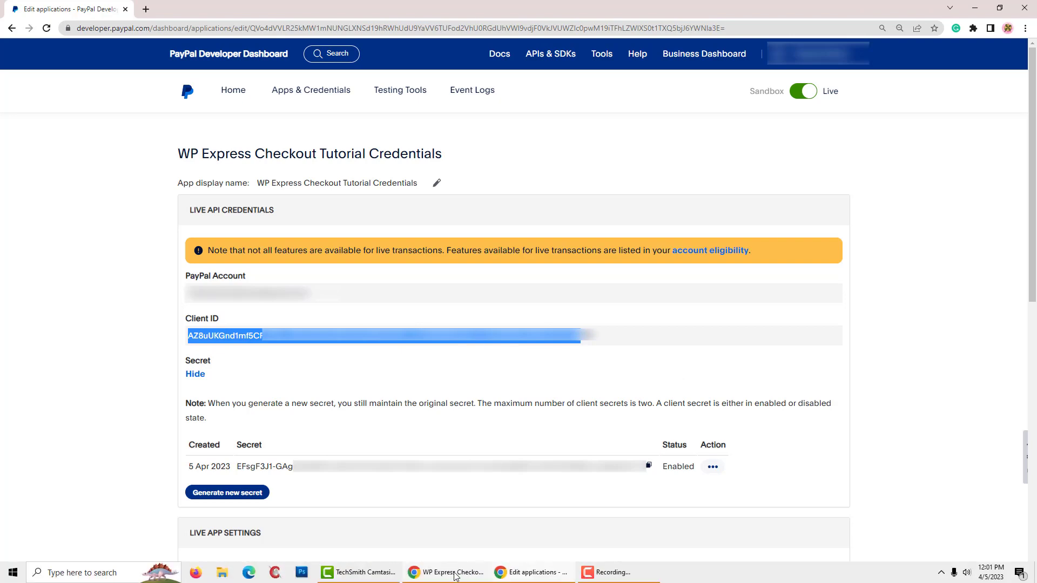
pyautogui.click(447, 579)
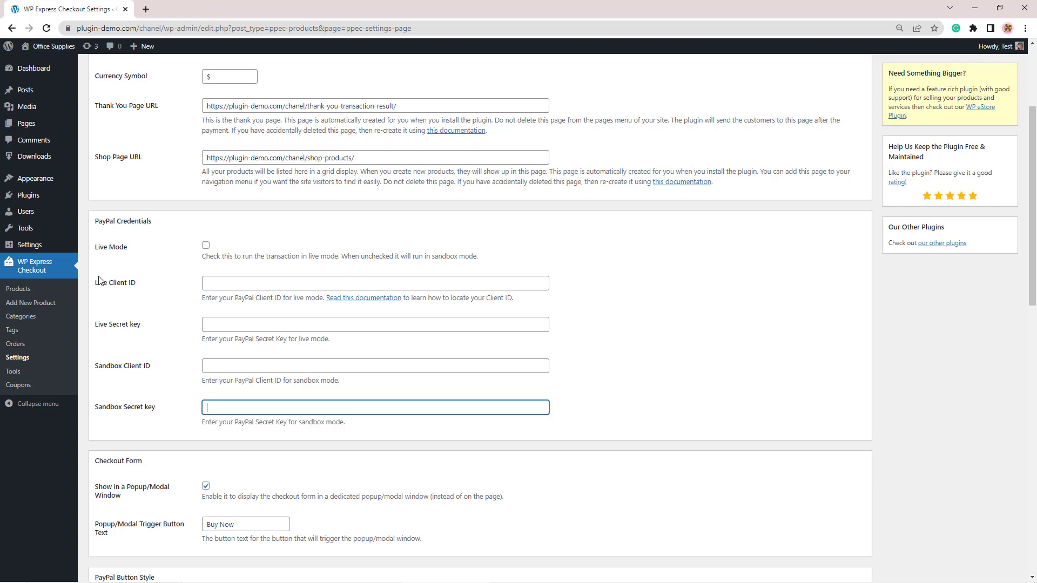
# - Paste the copied ID into the Live Client ID field of the PayPal Credentials section
pyautogui.click(216, 279)
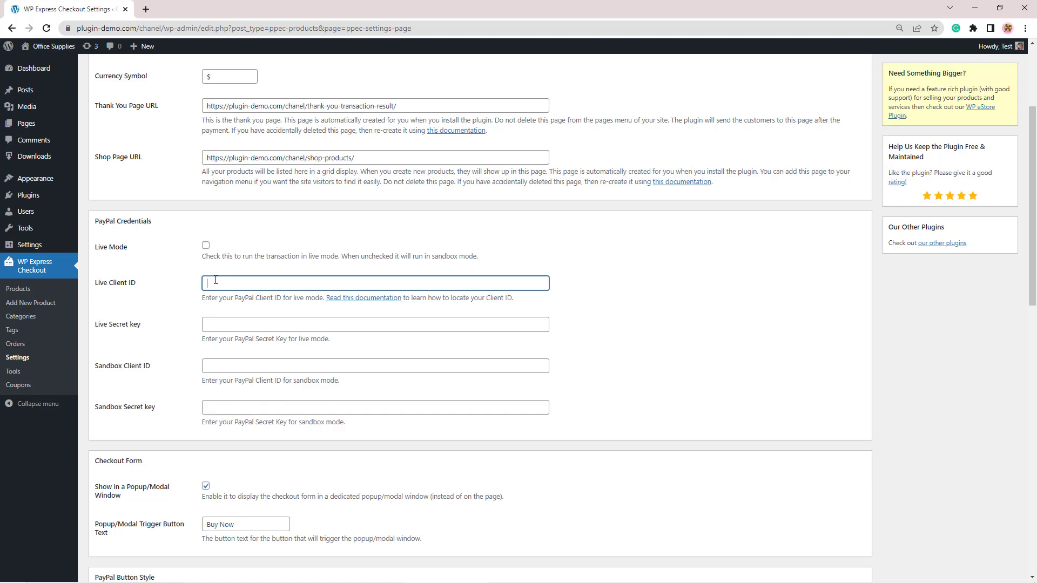
pyautogui.hotkey('ctrl', 'v')
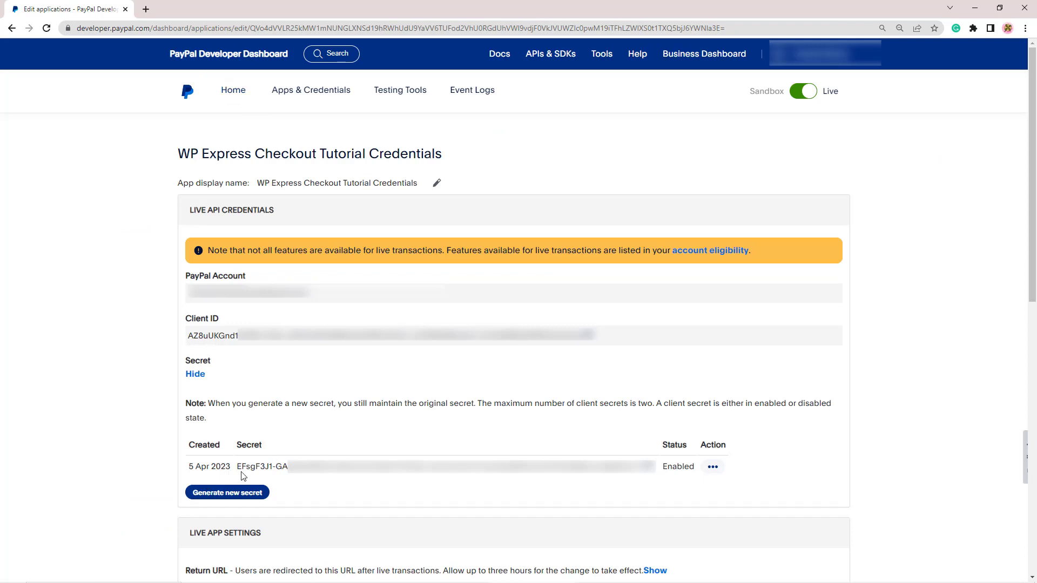
# - Copy the live app's secret and paste it into the Live Secret key field
pyautogui.moveTo(238, 468); pyautogui.dragTo(596, 468)
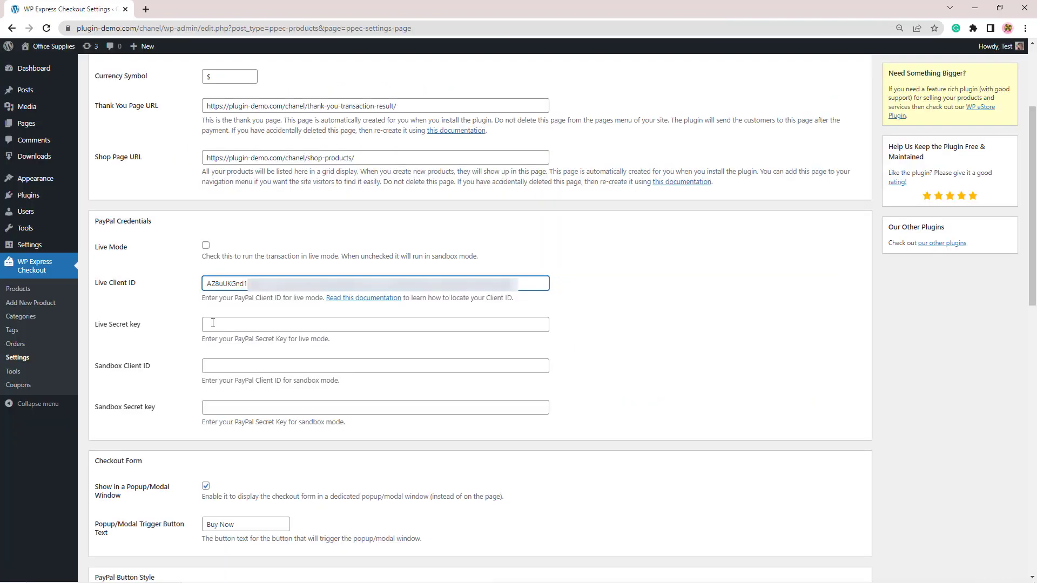
pyautogui.click(213, 324)
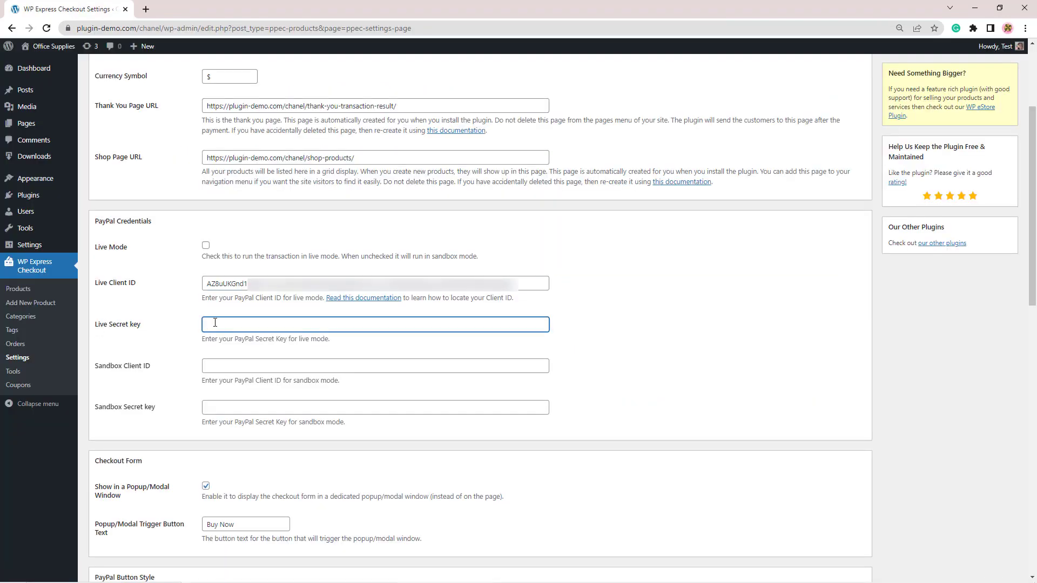
pyautogui.hotkey('ctrl', 'v')
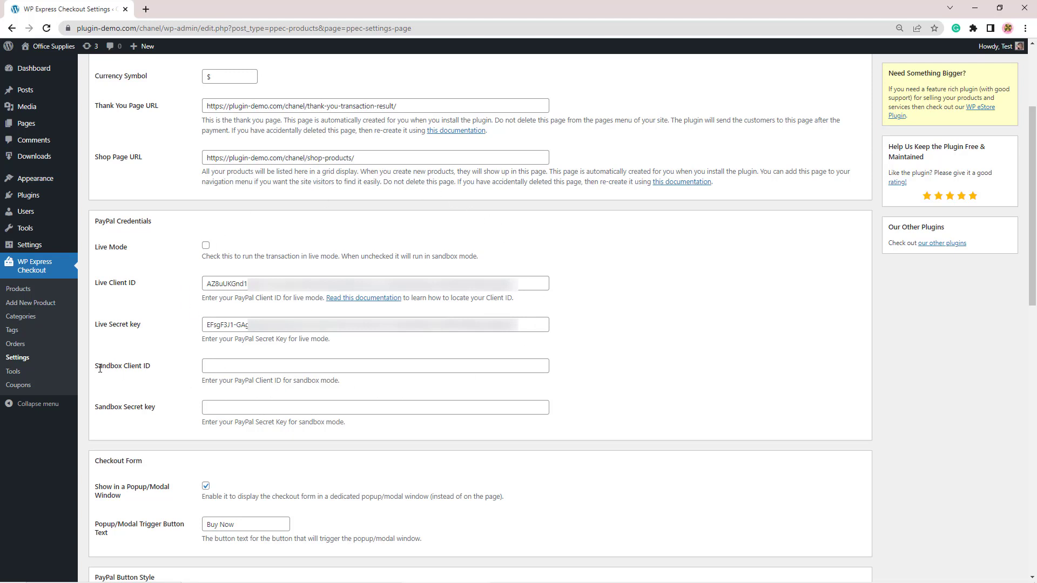
# - Return to the PayPal dashboard's apps and credentials list and switch it to Sandbox mode
pyautogui.moveTo(138, 580)
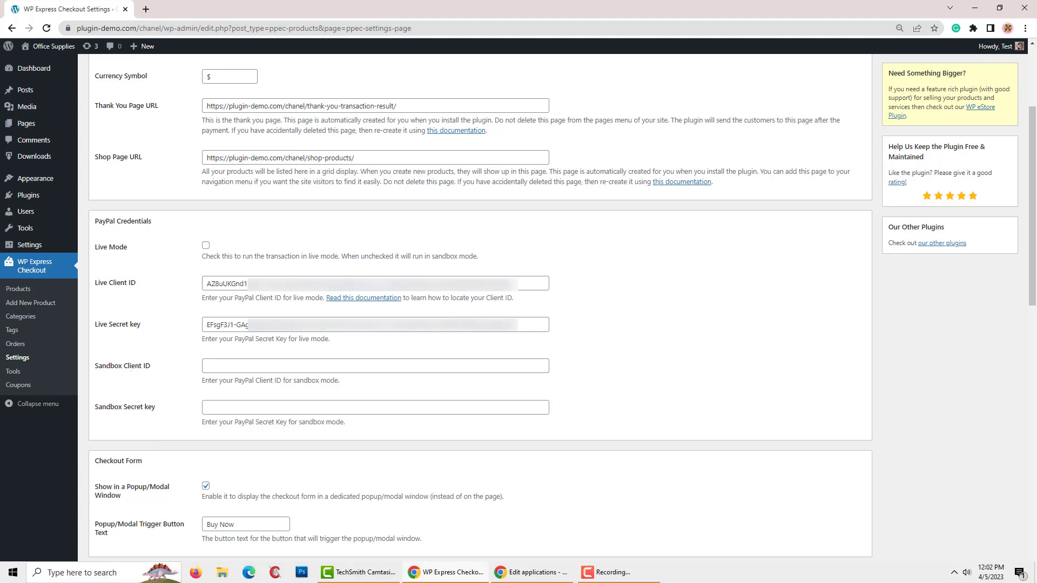
pyautogui.click(531, 574)
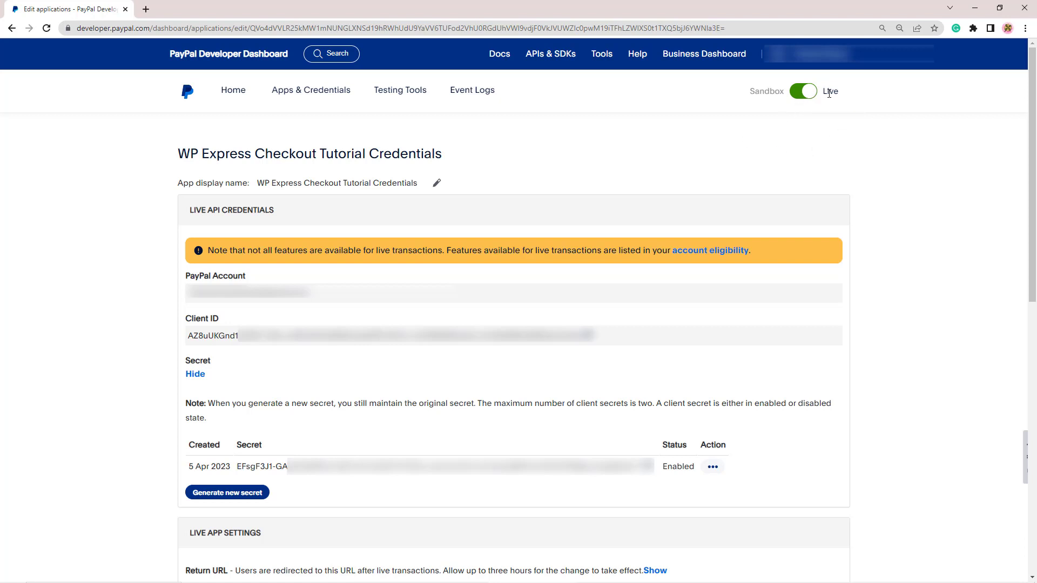
pyautogui.click(314, 94)
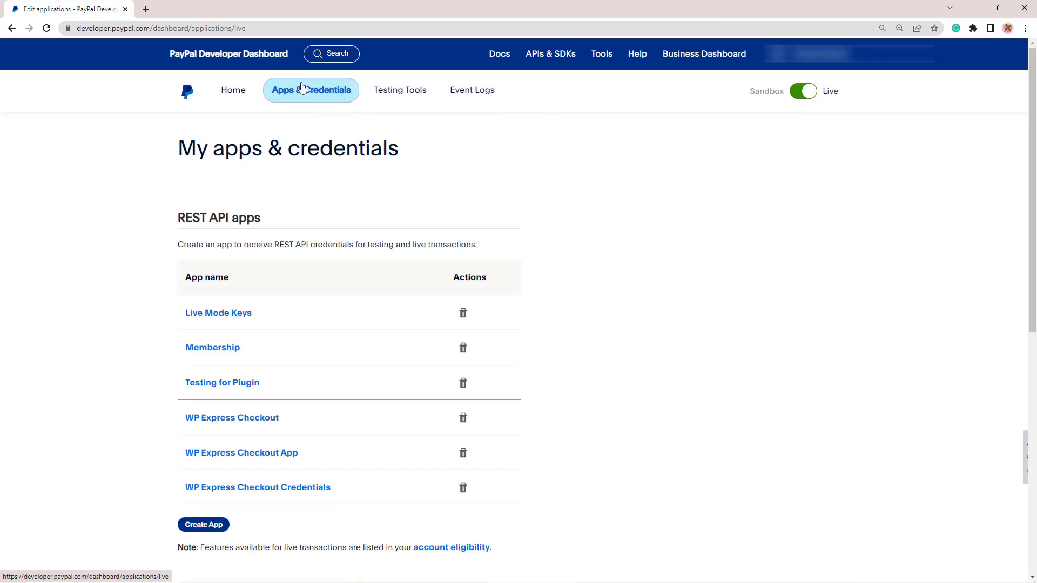
pyautogui.click(806, 93)
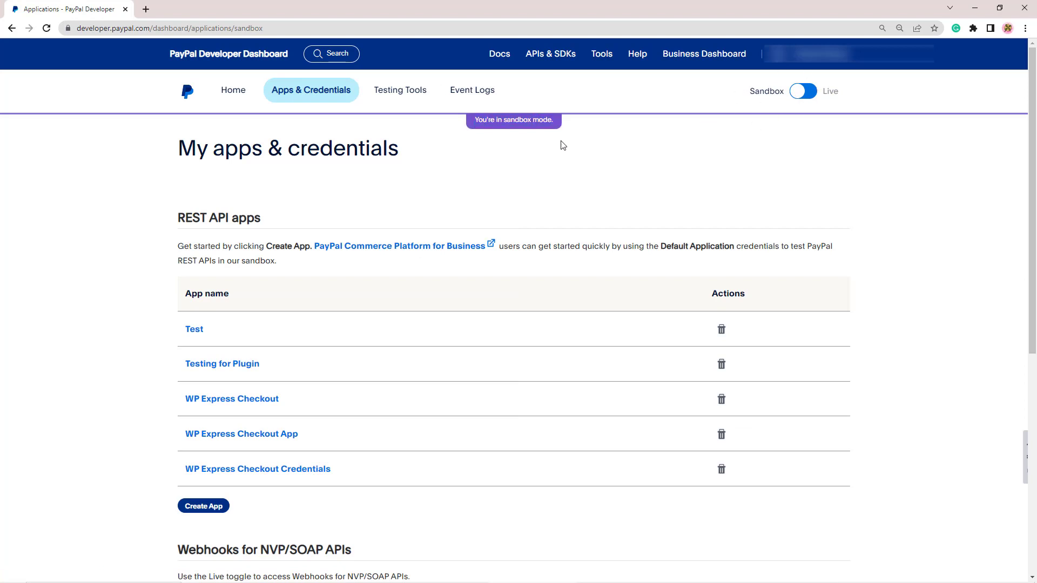
# - Create a sandbox Merchant app named "WP Express Checkout Tutorial Credentials" and reveal its secret
pyautogui.moveTo(445, 108)
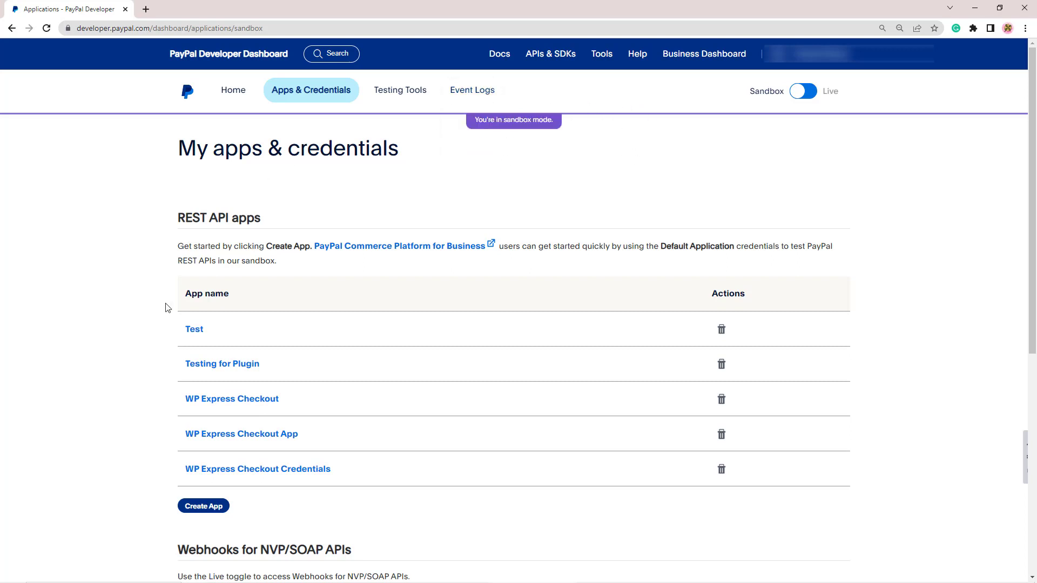
pyautogui.click(209, 509)
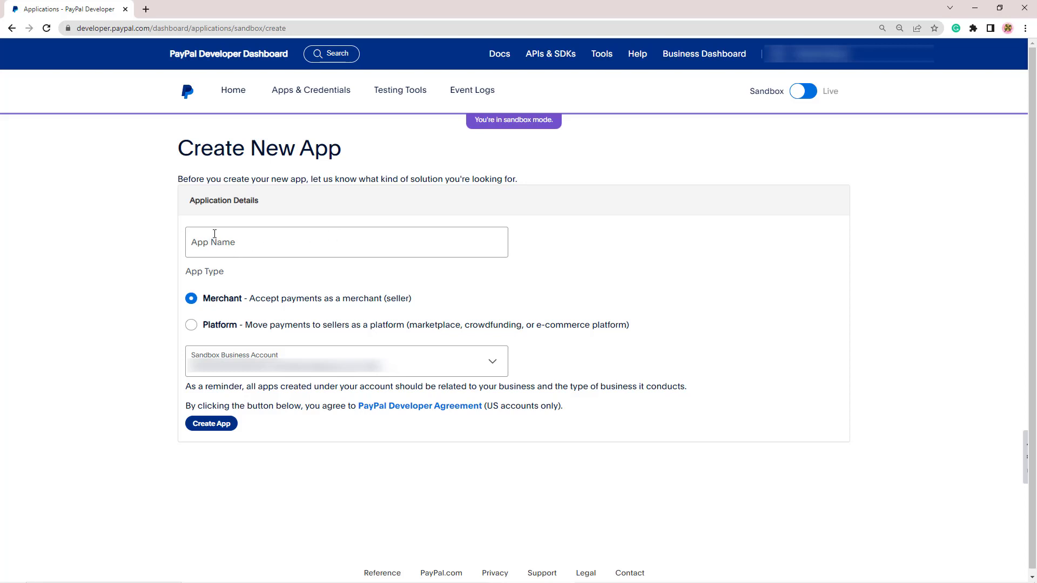
pyautogui.click(214, 234)
pyautogui.click(312, 277)
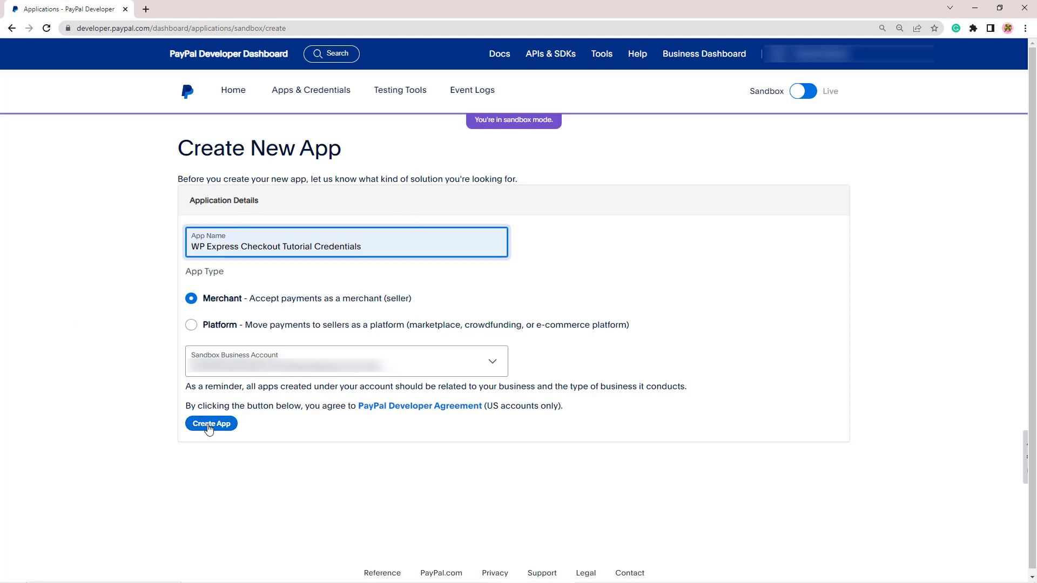
pyautogui.click(213, 426)
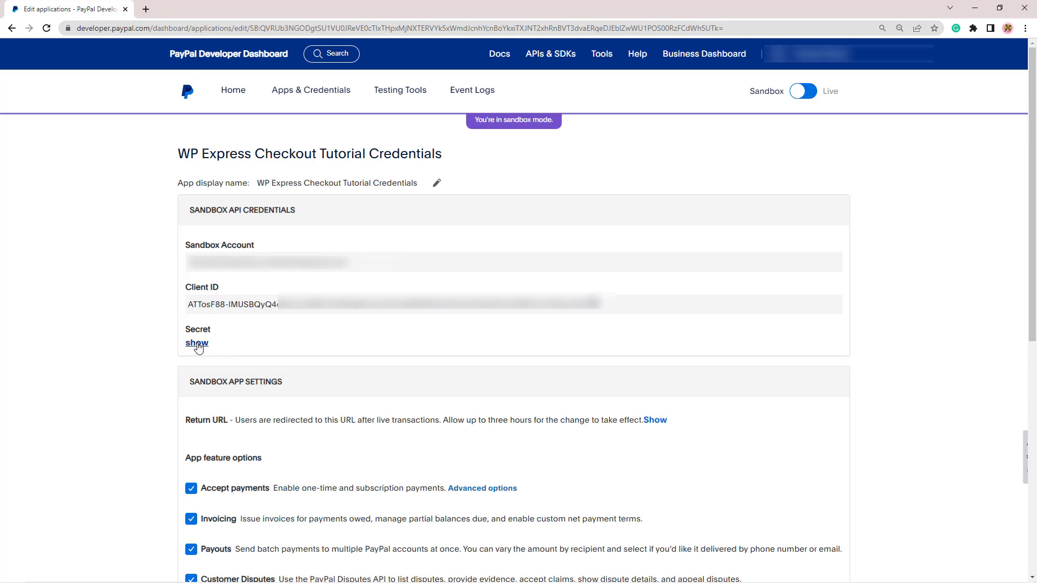
pyautogui.click(197, 343)
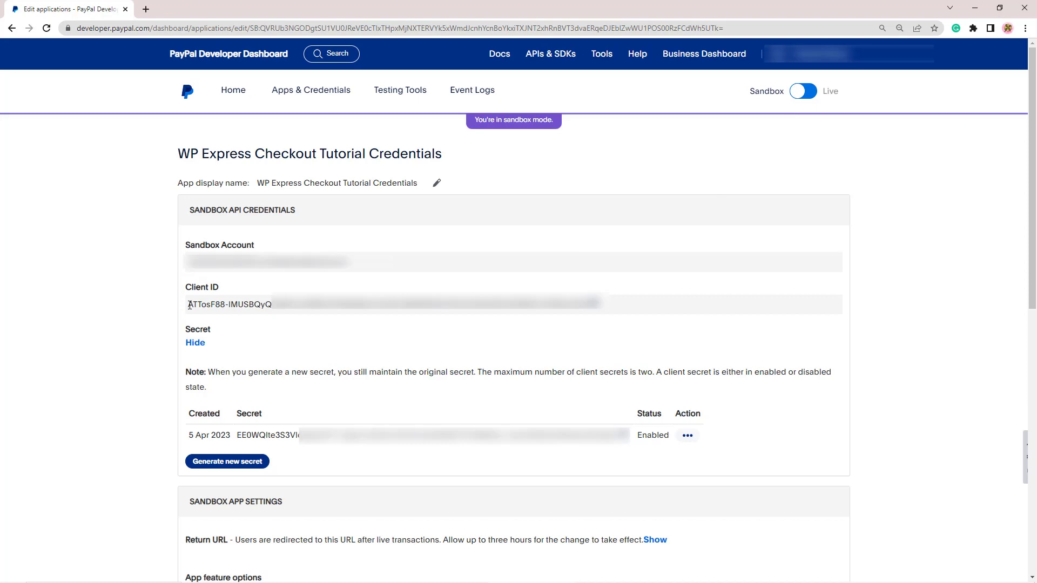
# - Copy the sandbox Client ID and paste it into the Sandbox Client ID field
pyautogui.moveTo(189, 305); pyautogui.dragTo(612, 303)
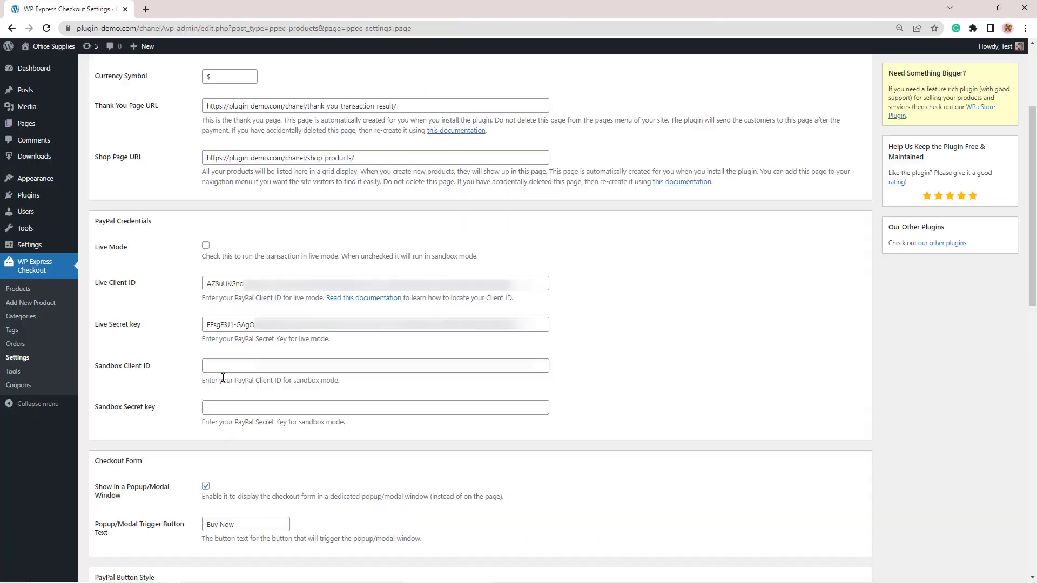
pyautogui.click(279, 366)
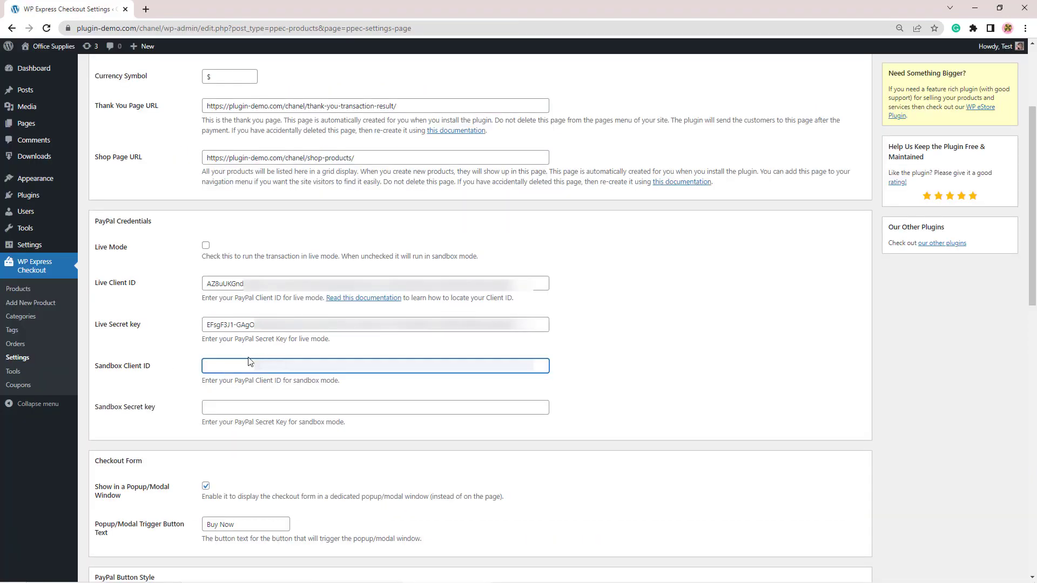
pyautogui.hotkey('ctrl', 'v')
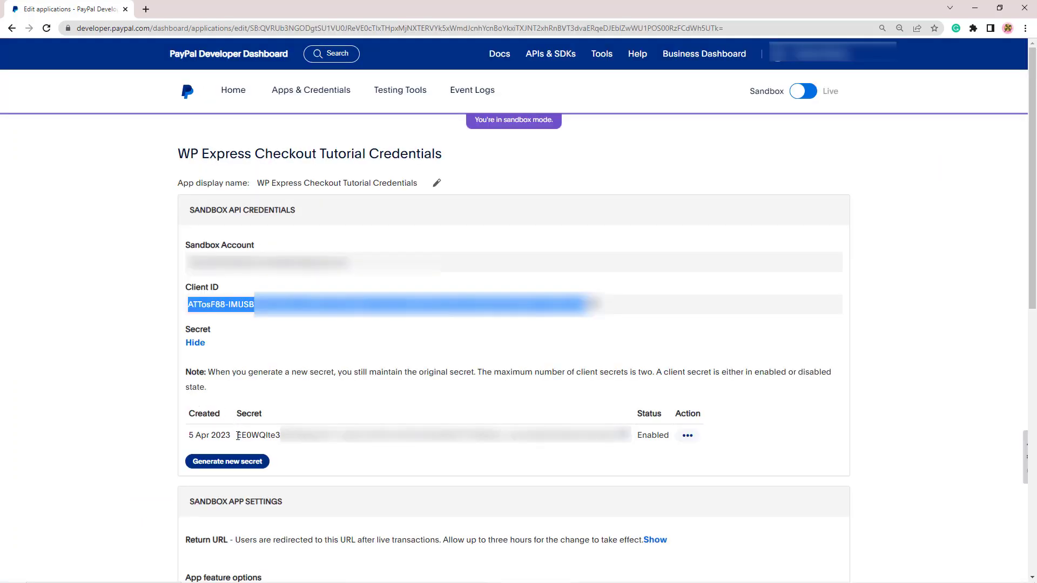
# - Copy the sandbox secret and paste it into the Sandbox Secret key field
pyautogui.moveTo(237, 435); pyautogui.dragTo(619, 445)
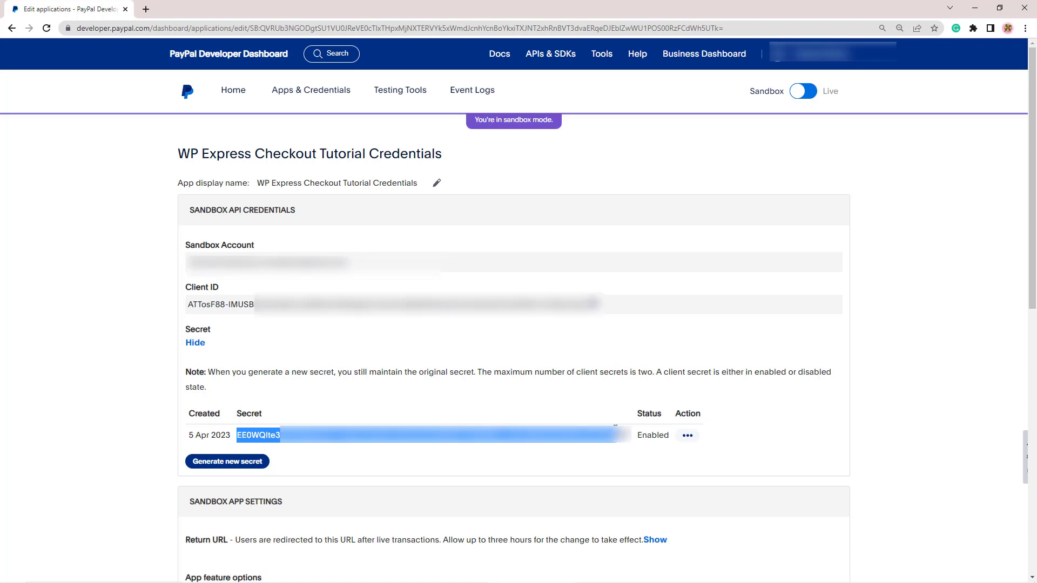
pyautogui.rightClick(469, 439)
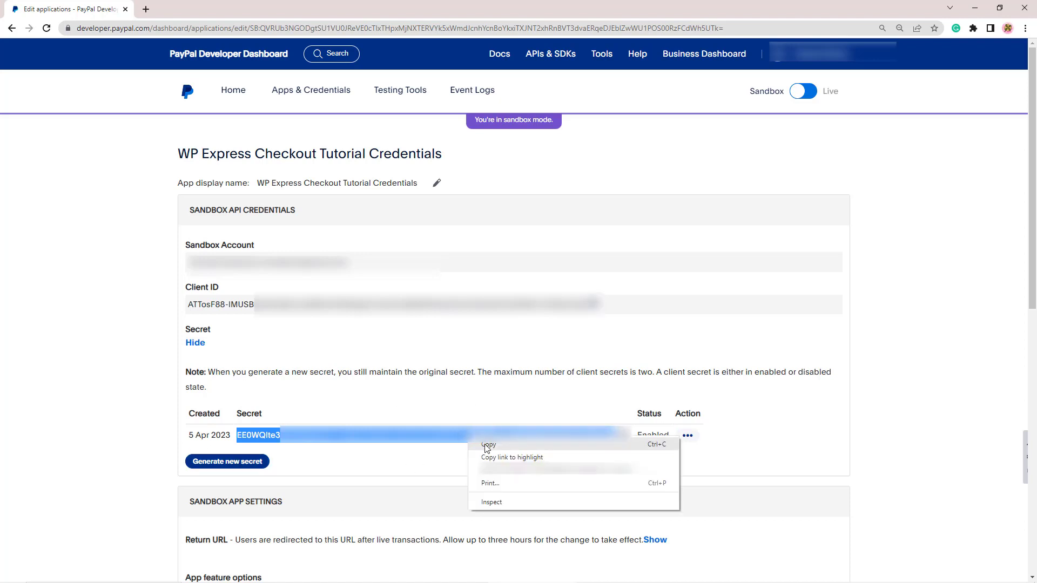
pyautogui.click(490, 447)
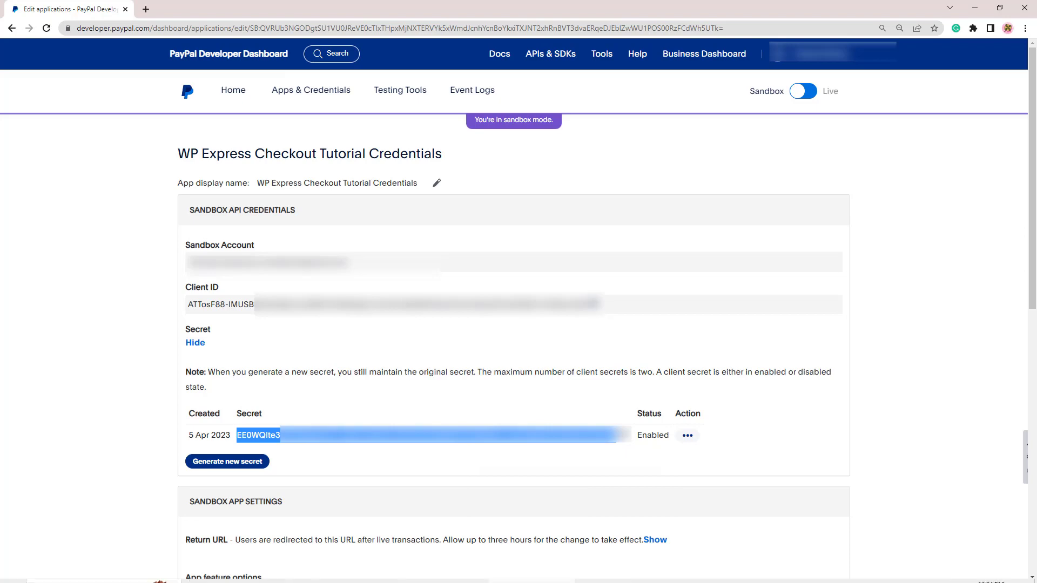
pyautogui.click(446, 574)
pyautogui.click(291, 407)
pyautogui.hotkey('ctrl', 'v')
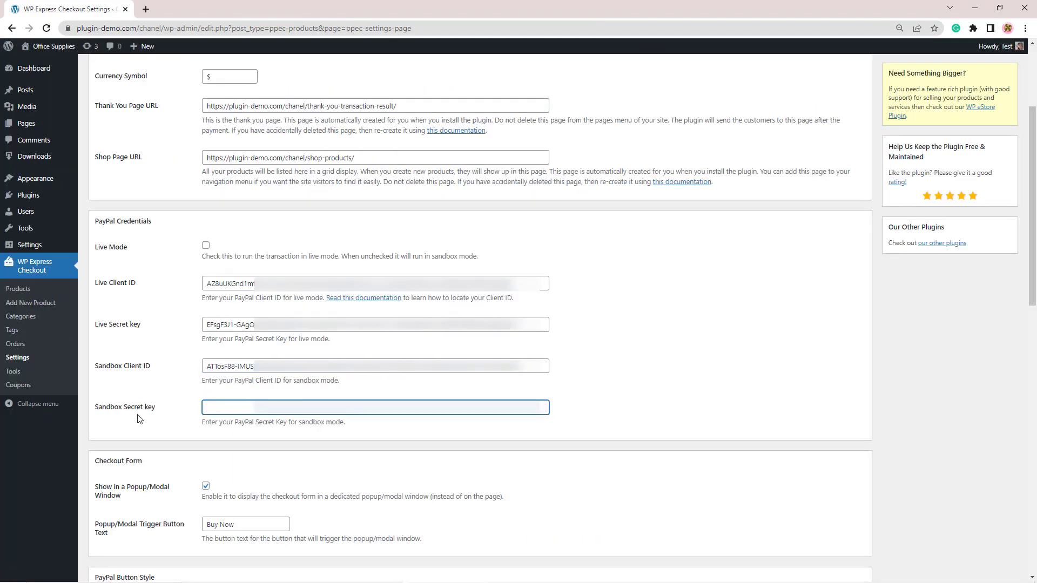
pyautogui.hotkey('ctrl', 'v')
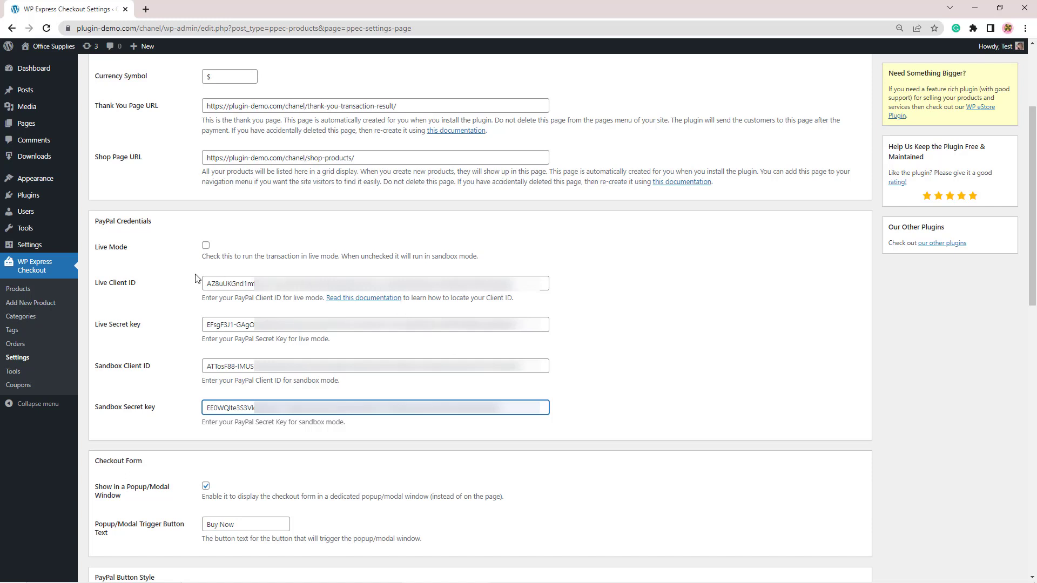
pyautogui.click(730, 343)
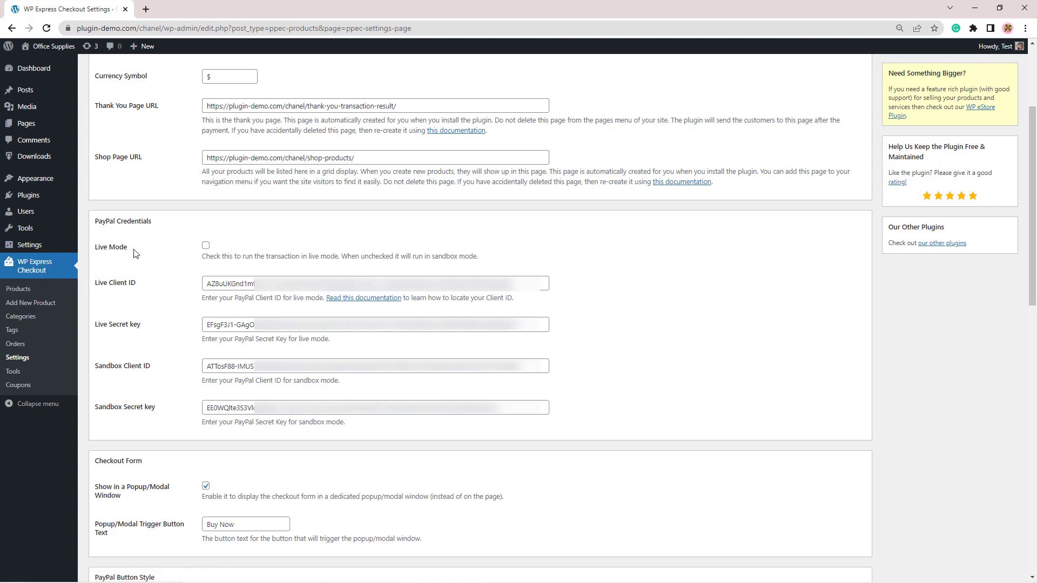
pyautogui.click(205, 248)
pyautogui.click(205, 246)
pyautogui.scroll(1, 219, 397)
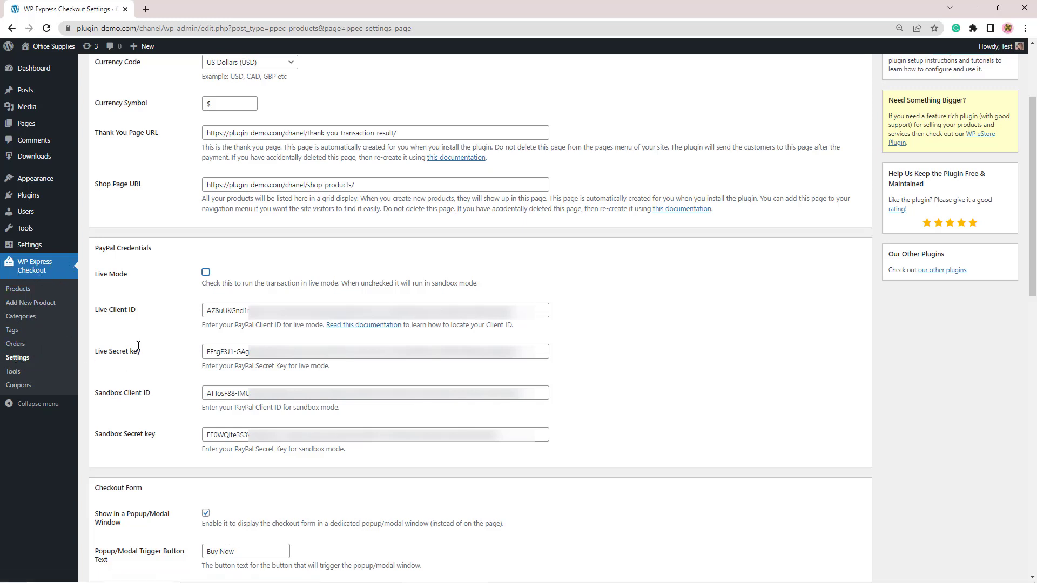
pyautogui.scroll(-15, 123, 421)
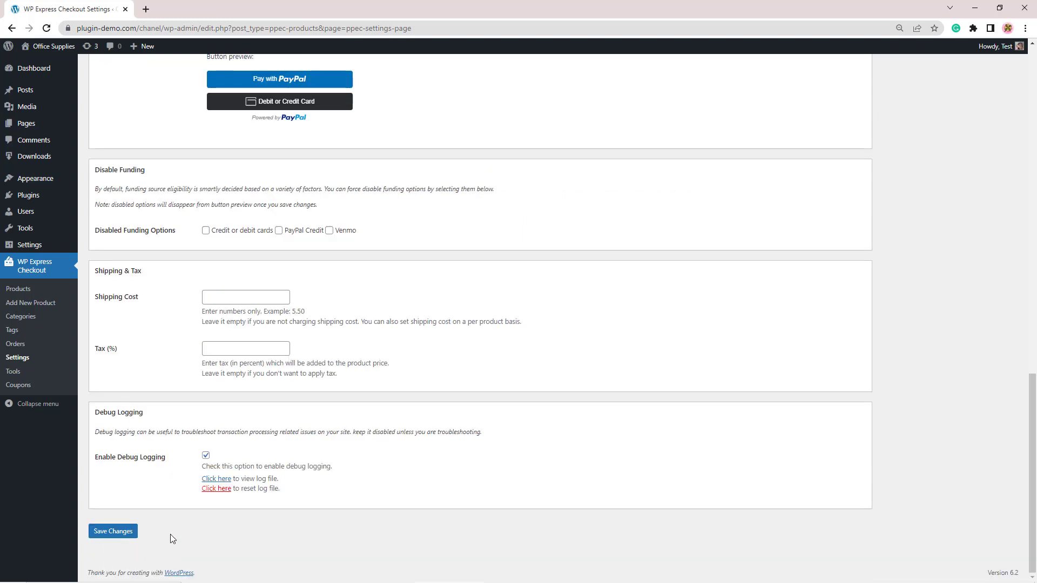